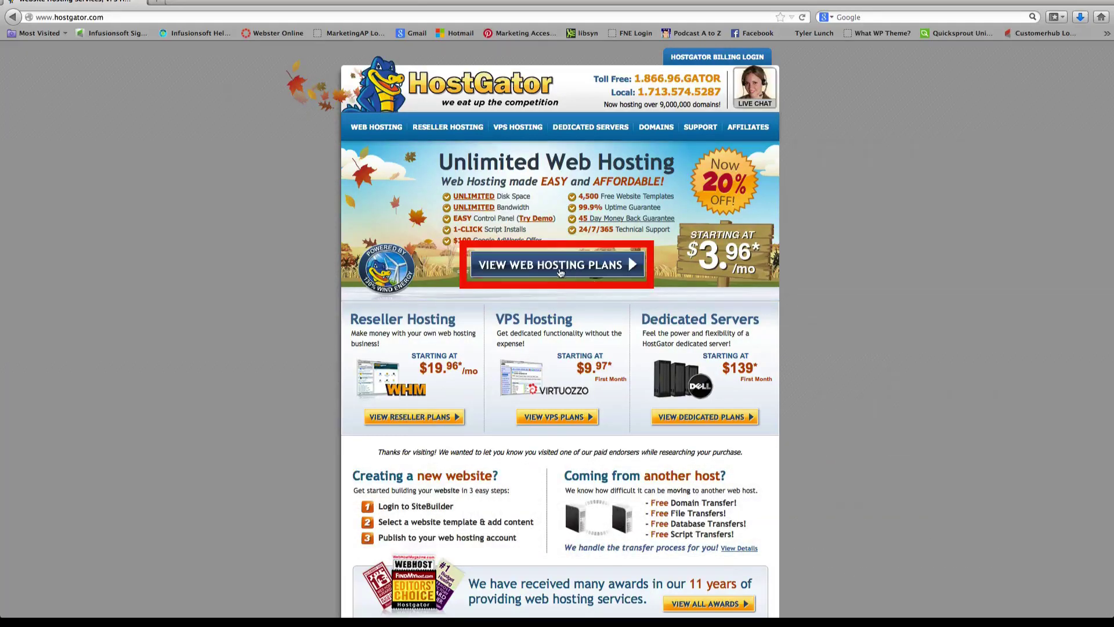
# - From the web hosting plans, choose the Baby Plan's 1 Year - $7.96/mo* term and order it
pyautogui.click(560, 272)
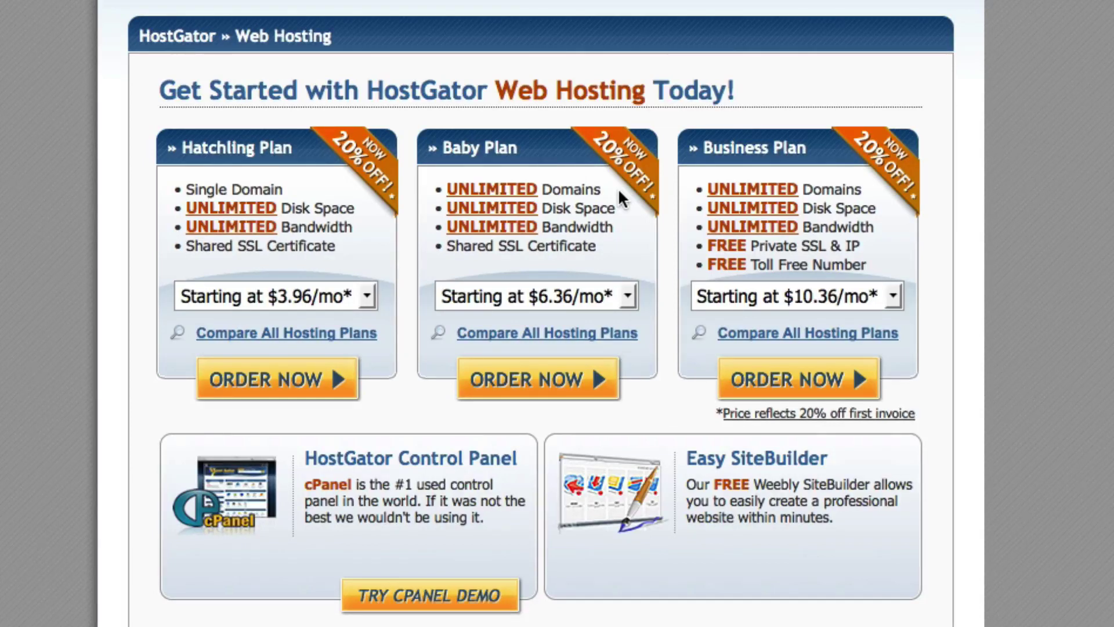
pyautogui.click(623, 301)
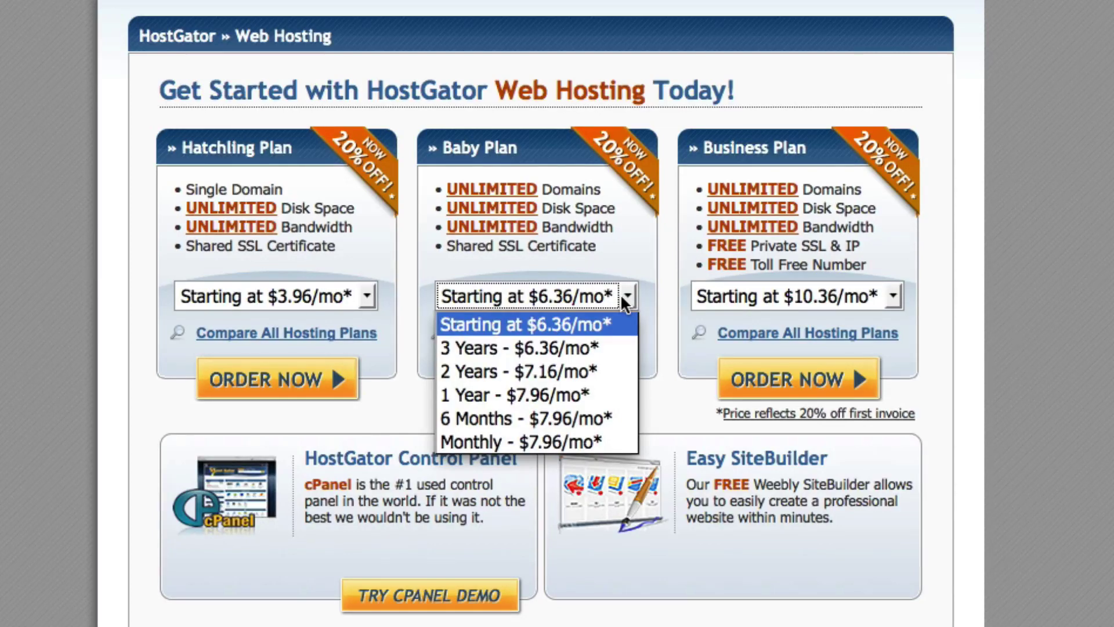
pyautogui.click(625, 299)
pyautogui.scroll(-1, 596, 407)
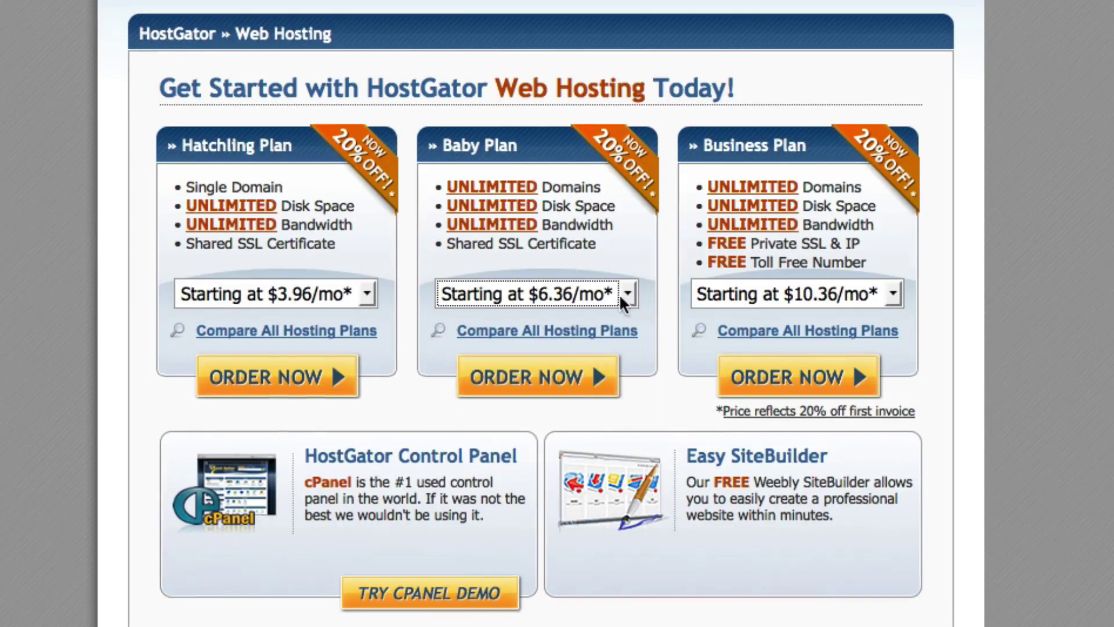
pyautogui.click(624, 296)
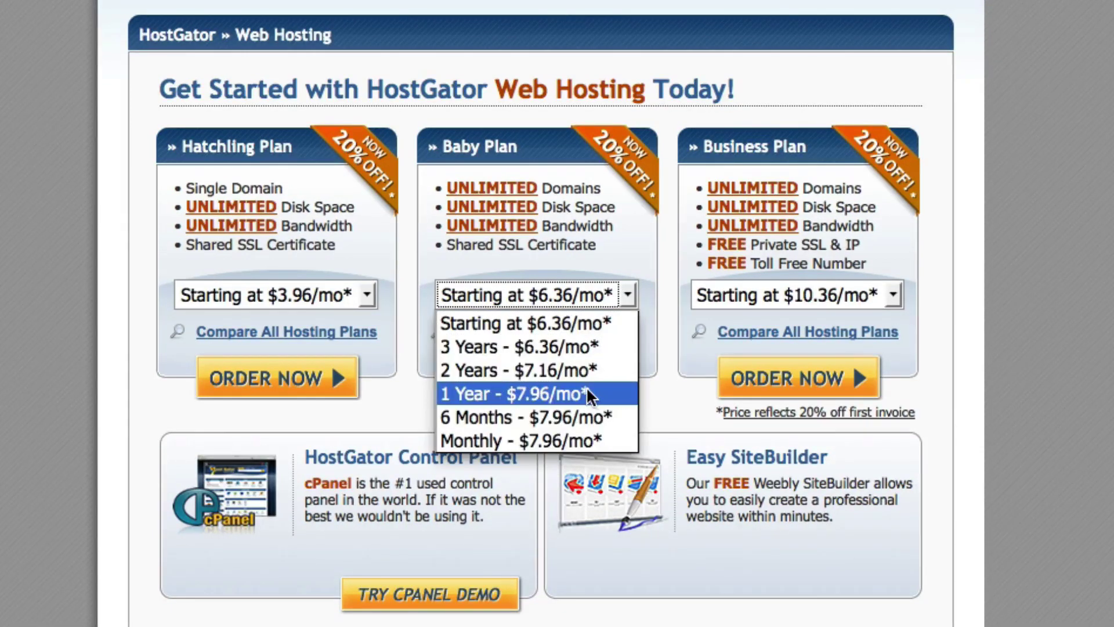
pyautogui.click(604, 391)
pyautogui.click(556, 389)
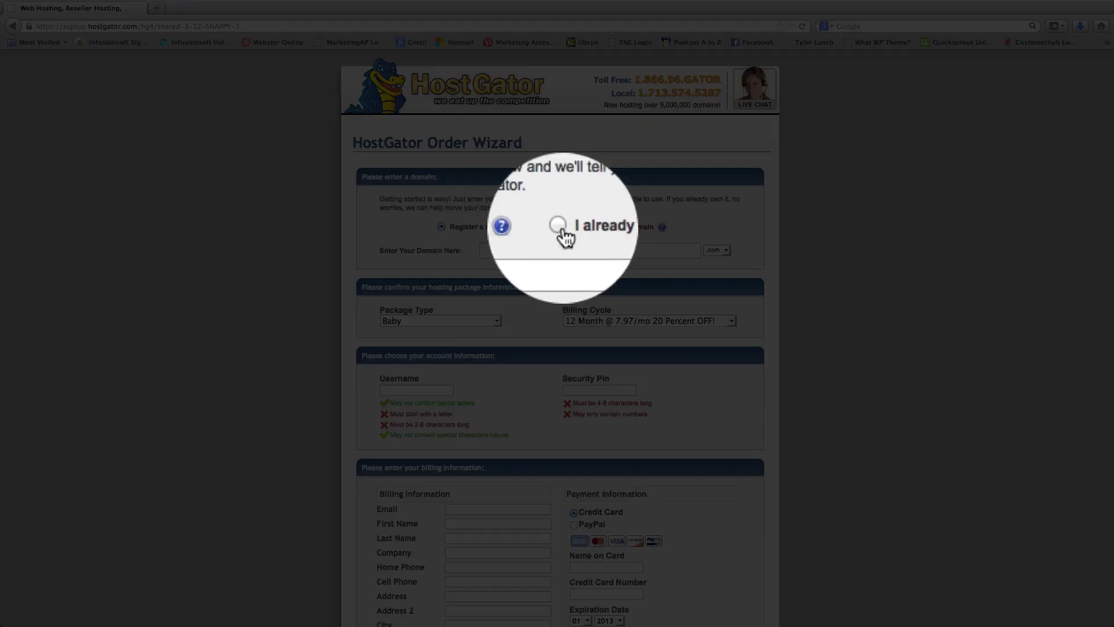
# - Mark the domain as already owned and enter the user's existing domain to check its availability
pyautogui.click(560, 227)
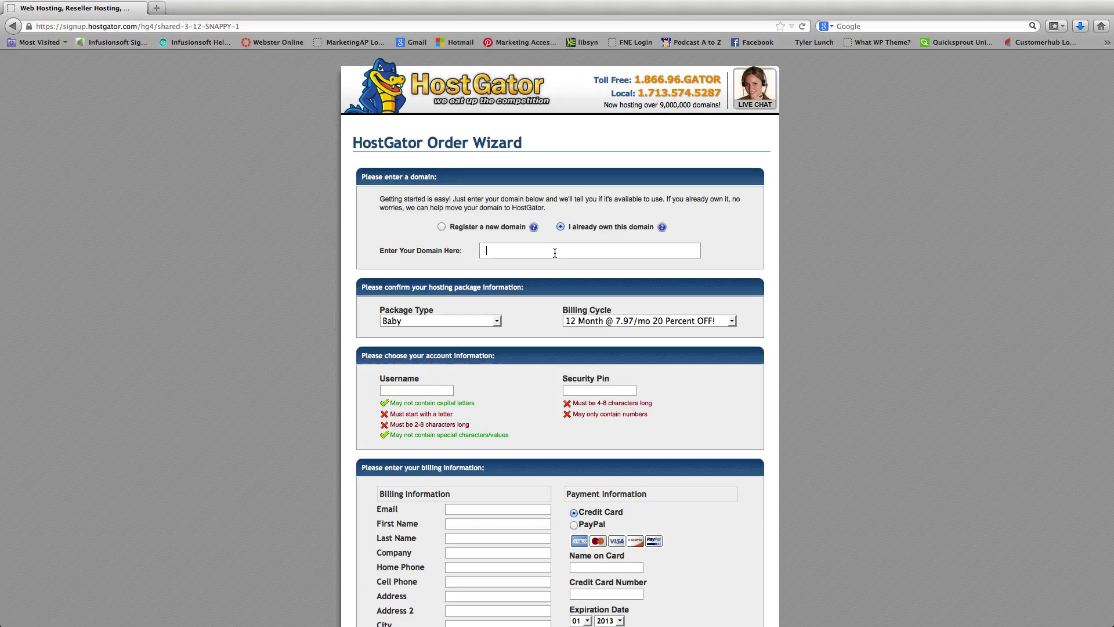
pyautogui.write('anthonytr')
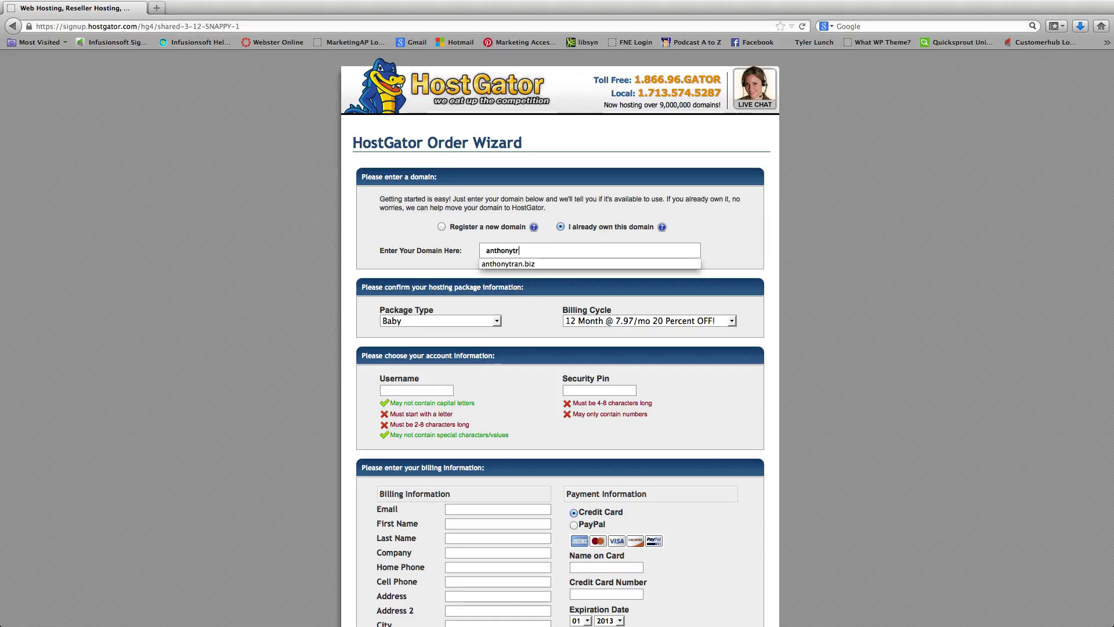
pyautogui.write('an.biz')
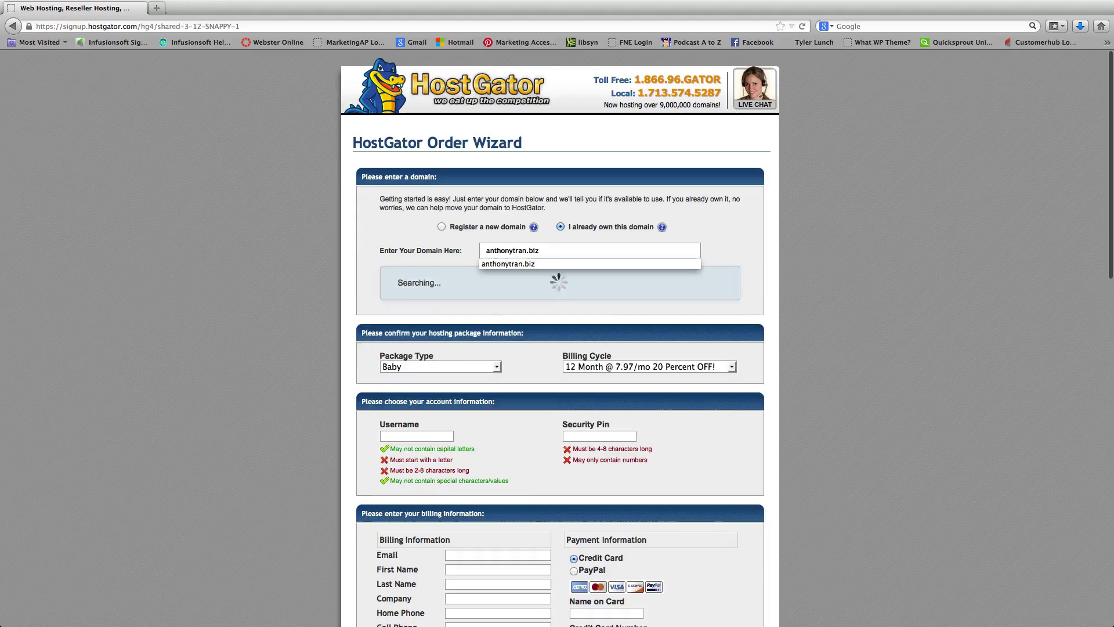
pyautogui.press('Down')
pyautogui.press('Return')
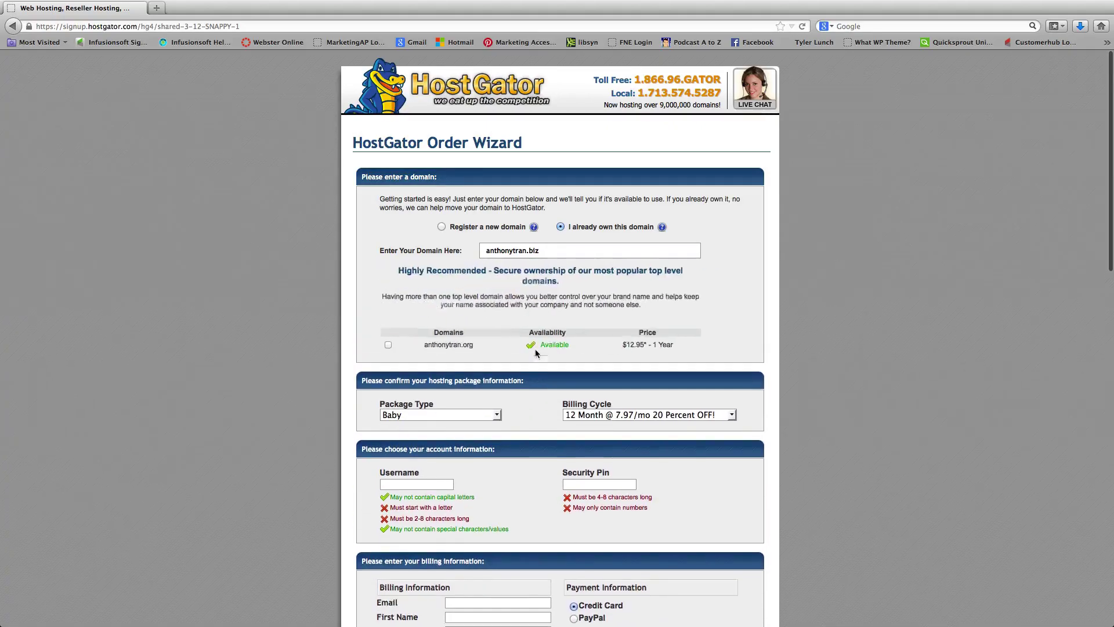
# - Move down the order form to the Security Pin entry
pyautogui.scroll(-3, 532, 377)
pyautogui.scroll(-5, 531, 386)
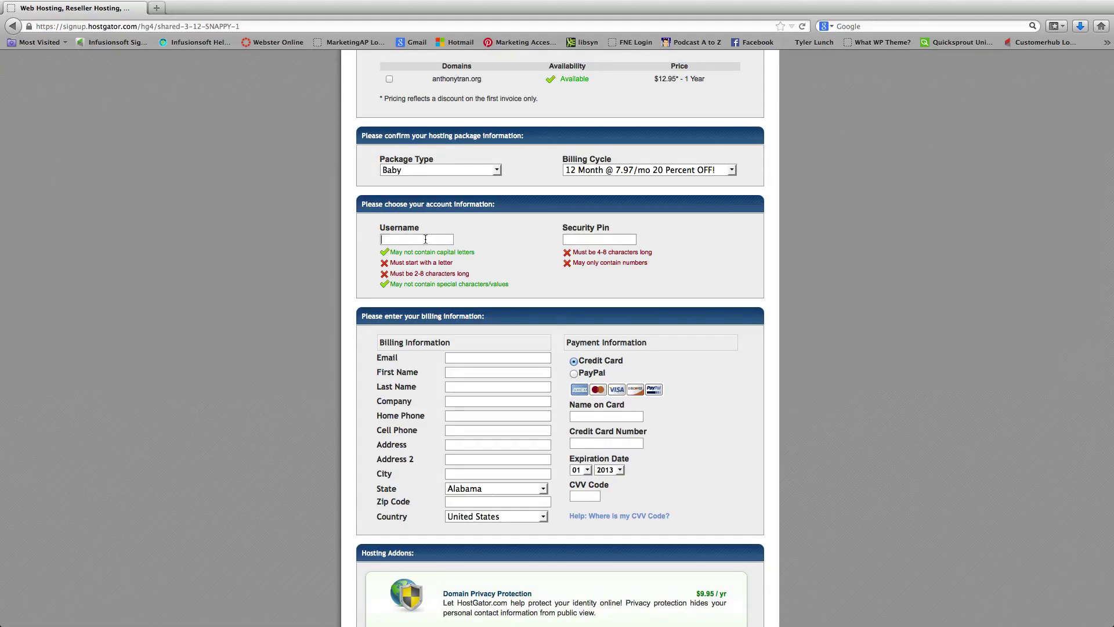
pyautogui.click(594, 242)
pyautogui.scroll(-5, 594, 242)
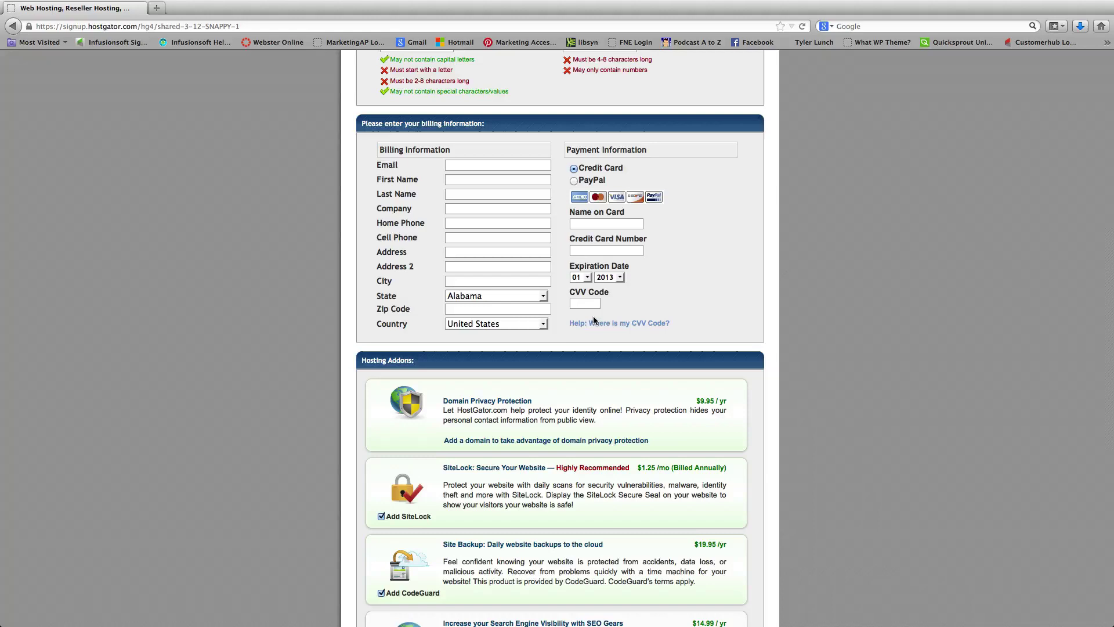
pyautogui.scroll(-3, 592, 319)
# - Untick the CodeGuard and SiteLock add-ons, leaving $0.00 add-ons and a $95.52 total
pyautogui.scroll(-3, 596, 320)
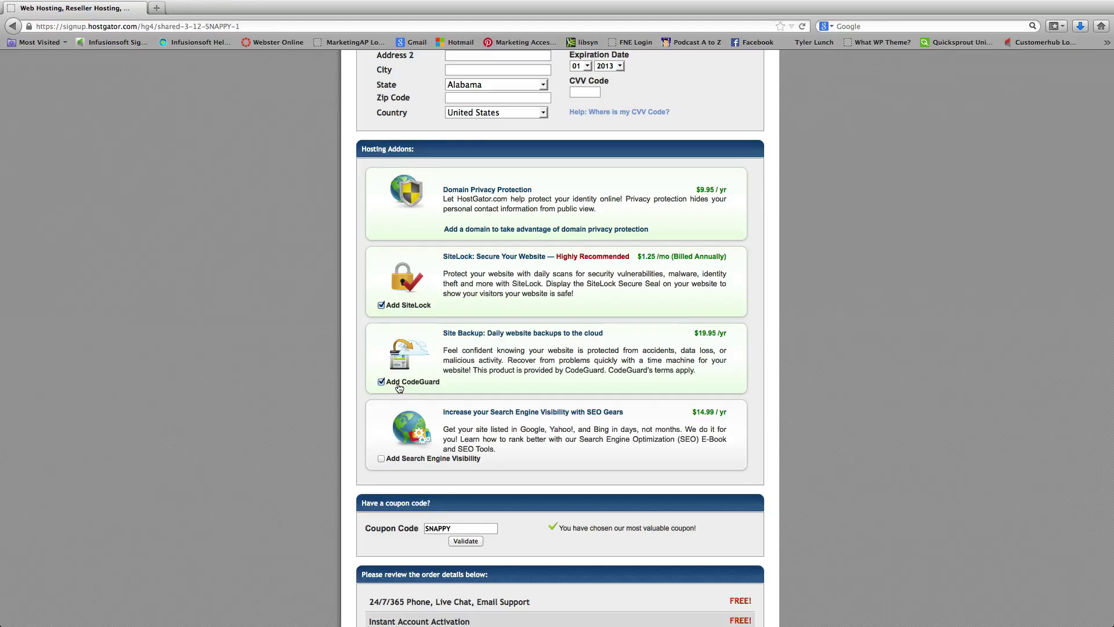
pyautogui.click(382, 383)
pyautogui.click(382, 305)
pyautogui.scroll(-5, 496, 372)
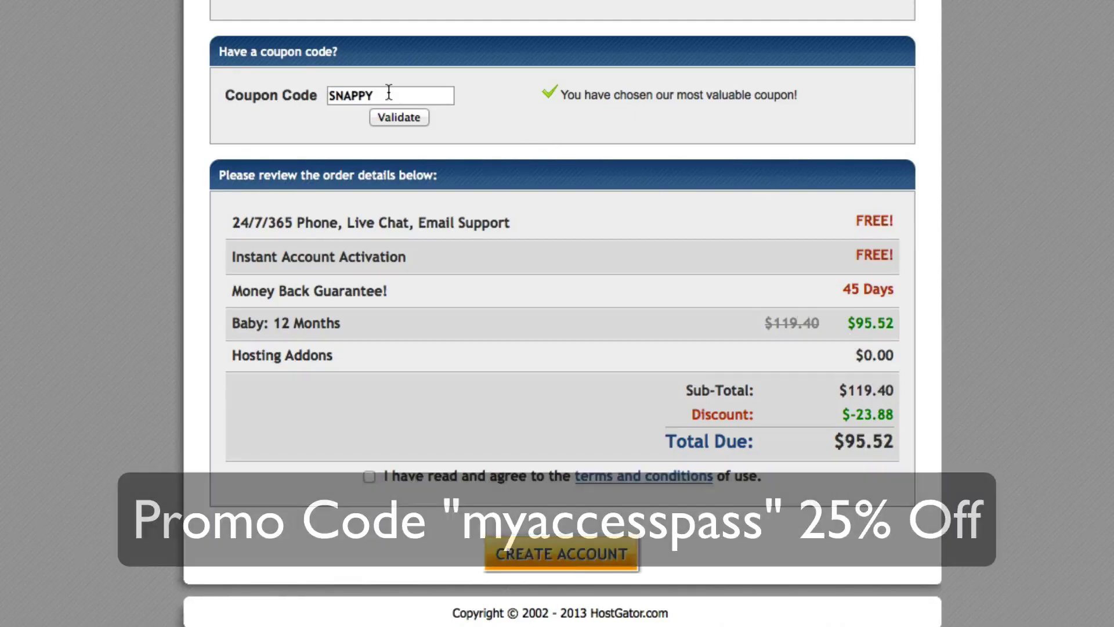
# - Replace coupon SNAPPY with myaccesspass, validate it for a $89.55 total, and accept the terms
pyautogui.moveTo(455, 95); pyautogui.dragTo(316, 90)
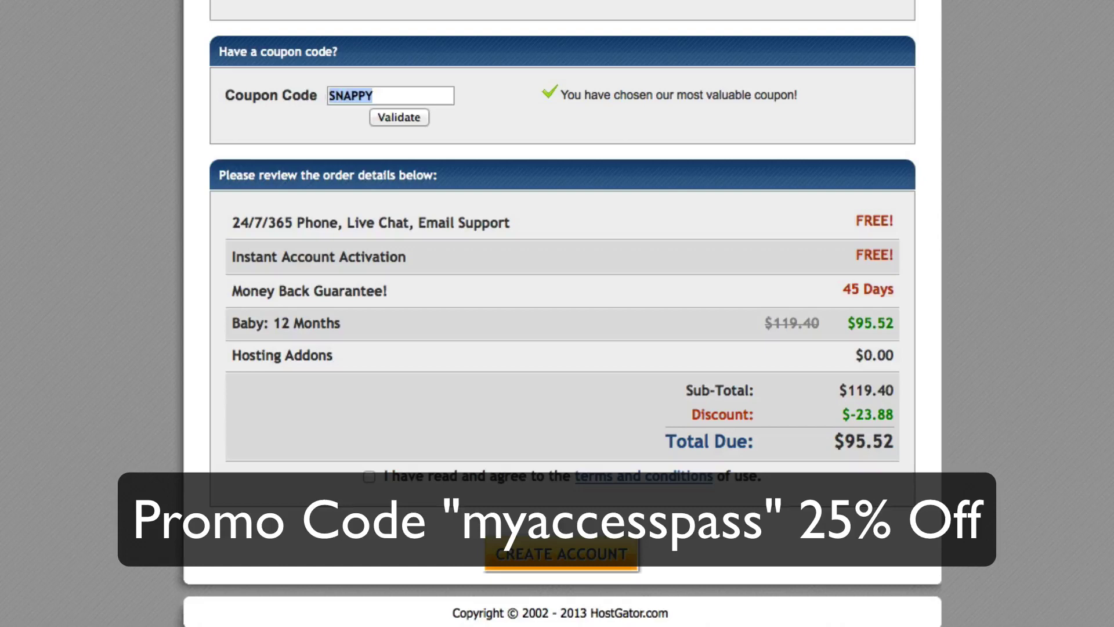
pyautogui.write('myaccesspass')
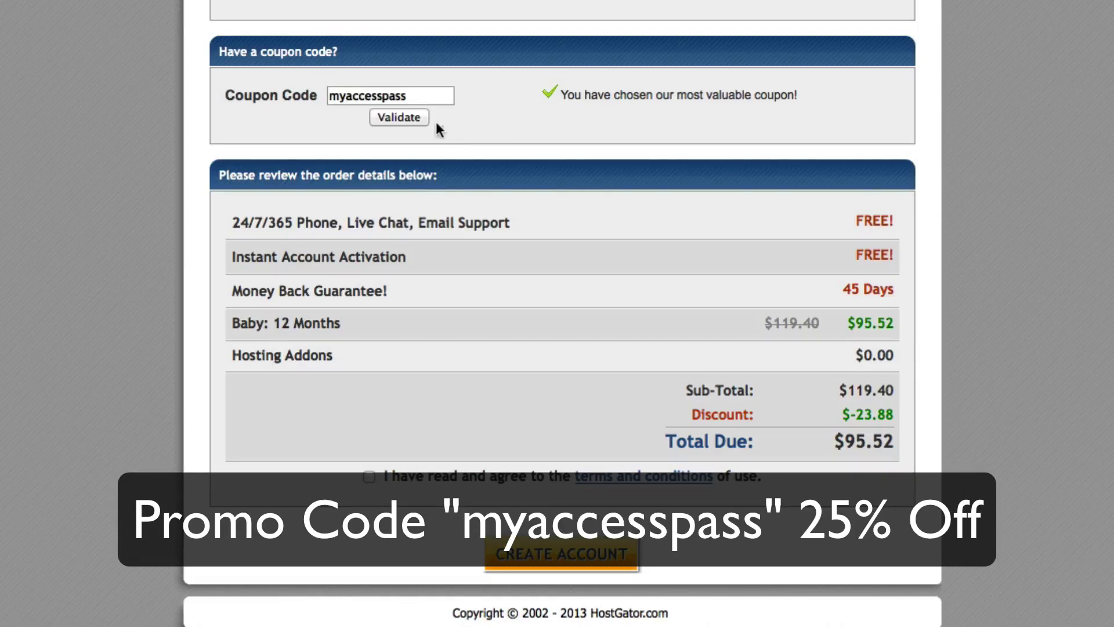
pyautogui.click(409, 116)
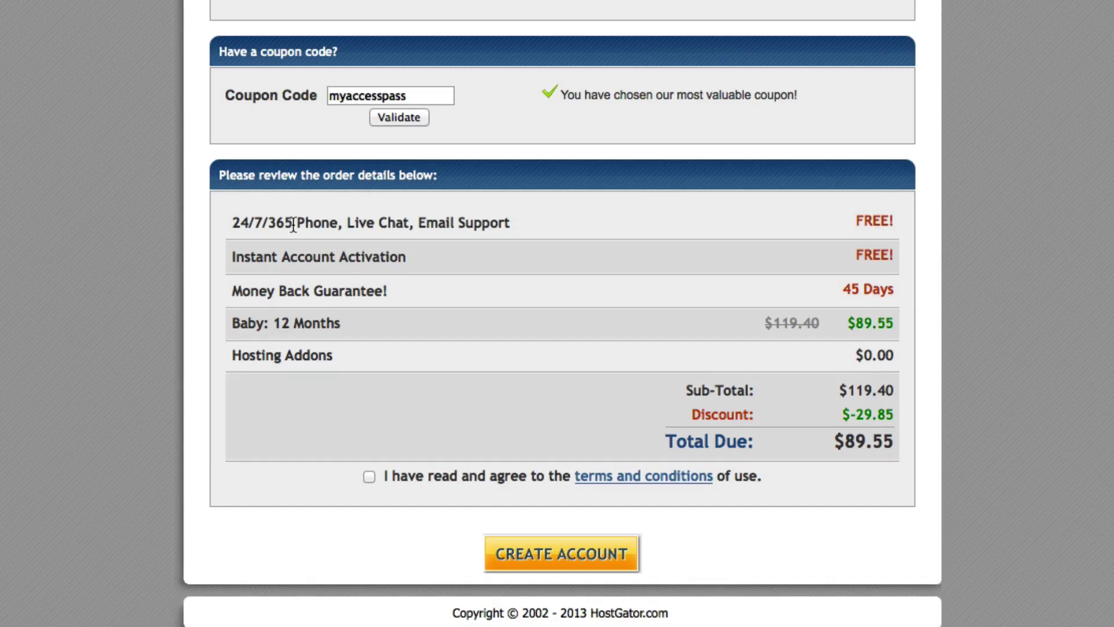
pyautogui.click(369, 479)
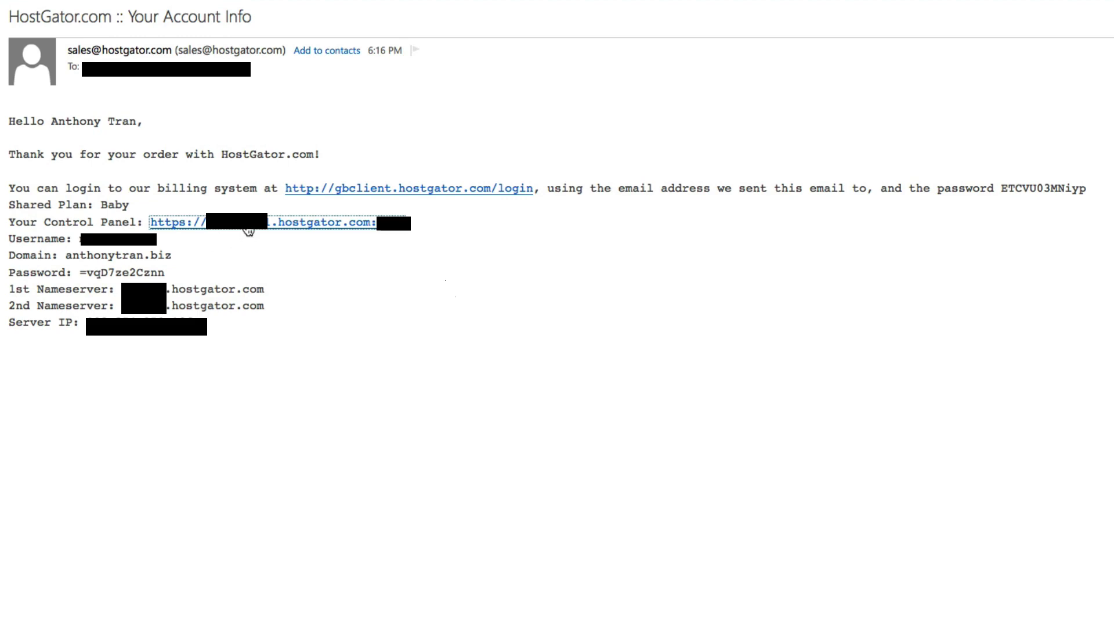
# - Log into cPanel and dismiss the goMobi promotion and the getting-started wizard
pyautogui.click(248, 226)
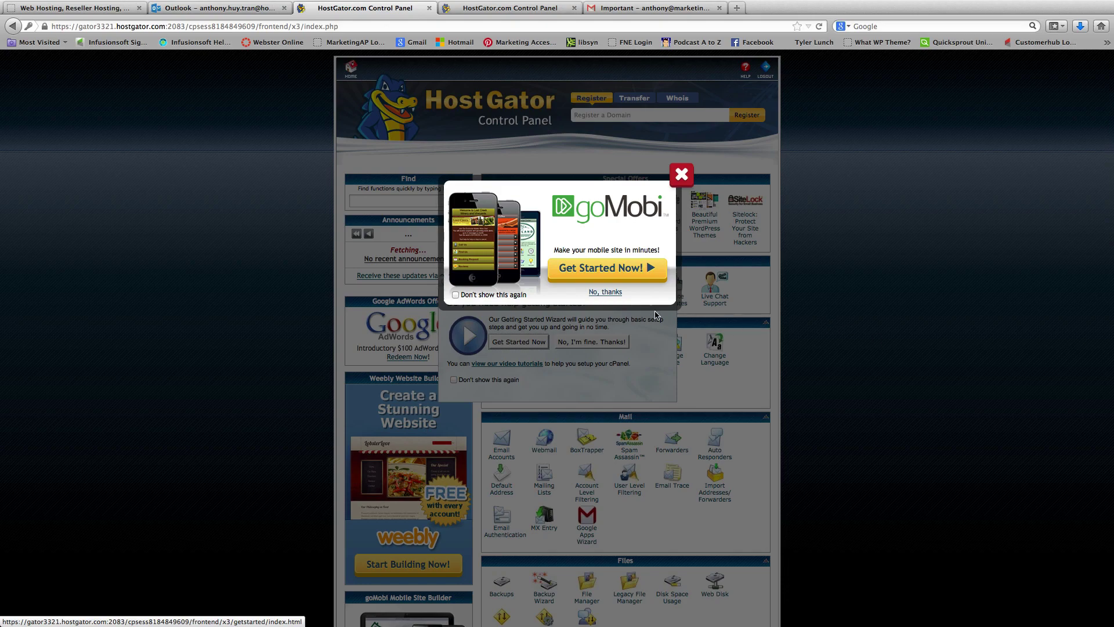
pyautogui.click(606, 293)
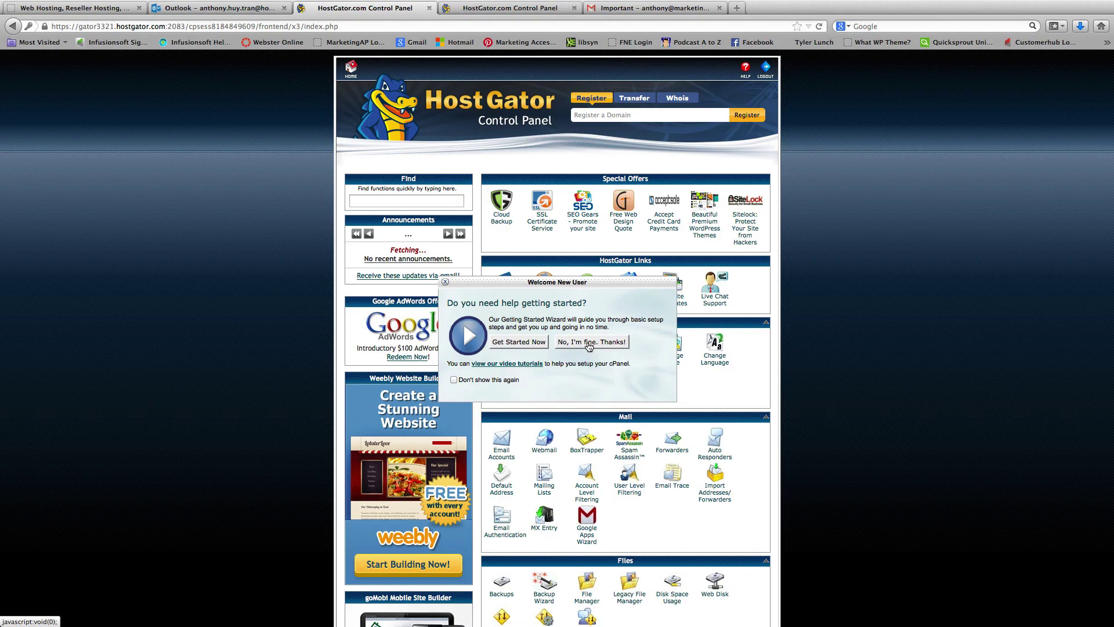
pyautogui.click(589, 343)
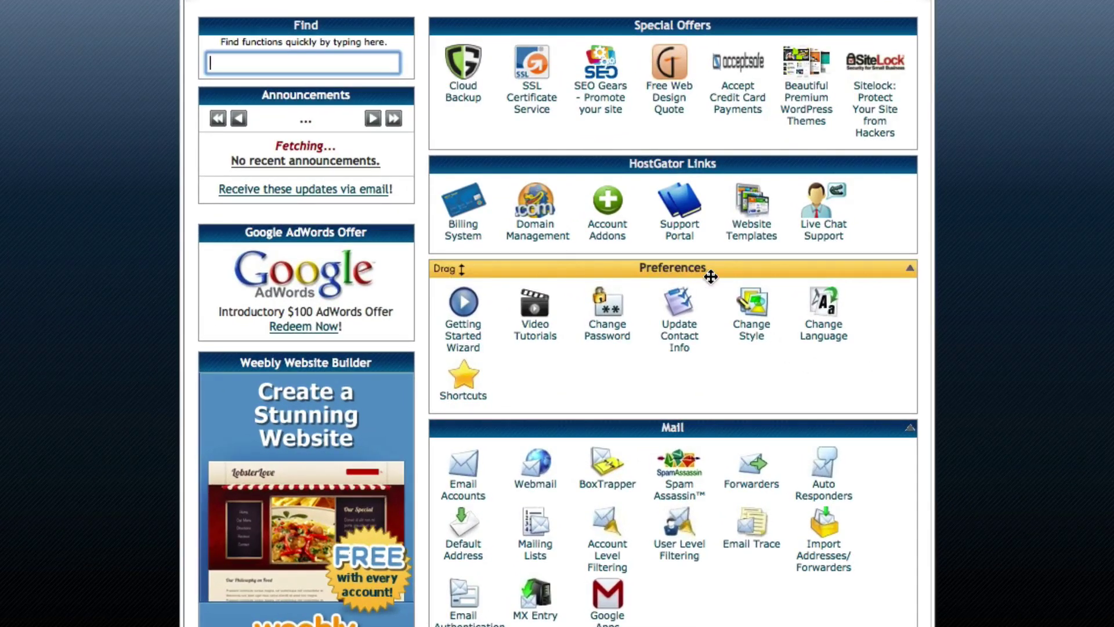
# - Change the cPanel password by pasting the current one and entering a new password twice
pyautogui.click(611, 329)
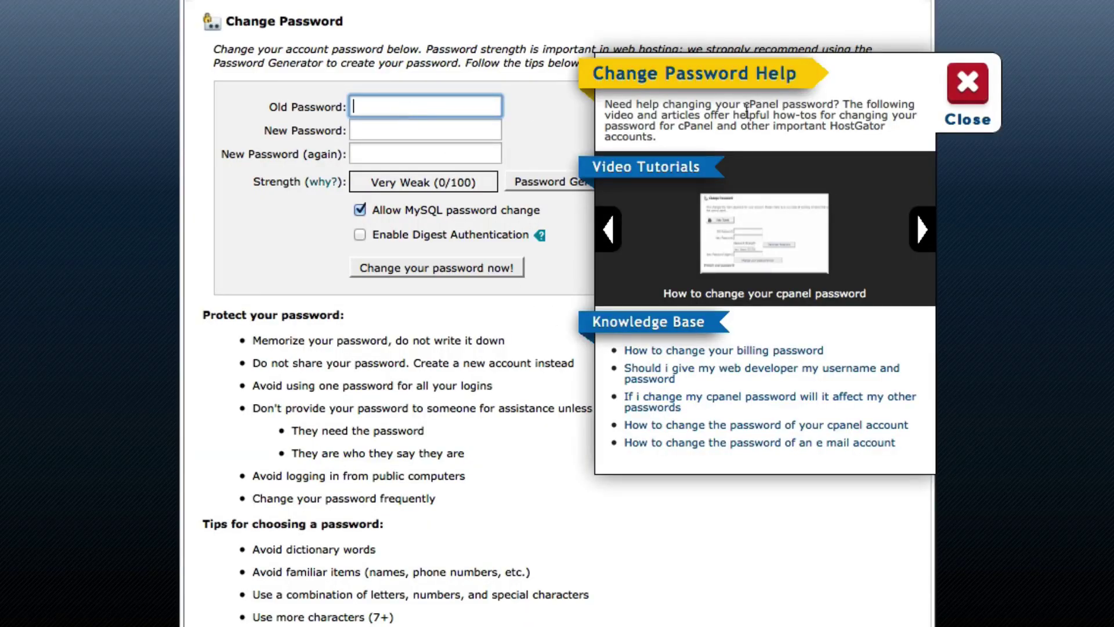
pyautogui.click(968, 107)
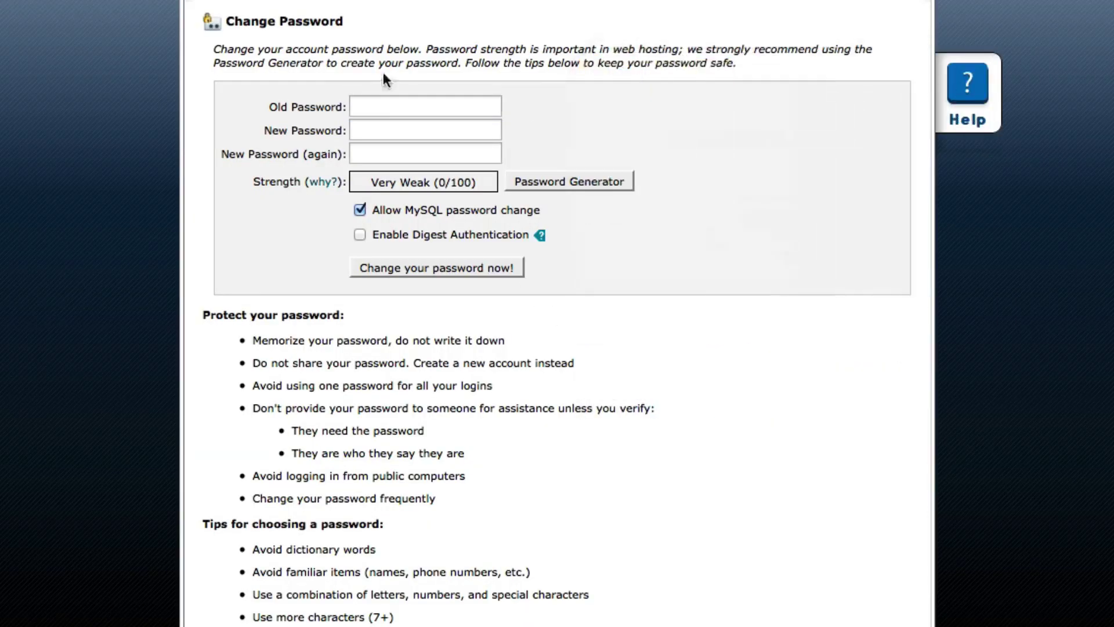
pyautogui.click(390, 108)
pyautogui.rightClick(392, 109)
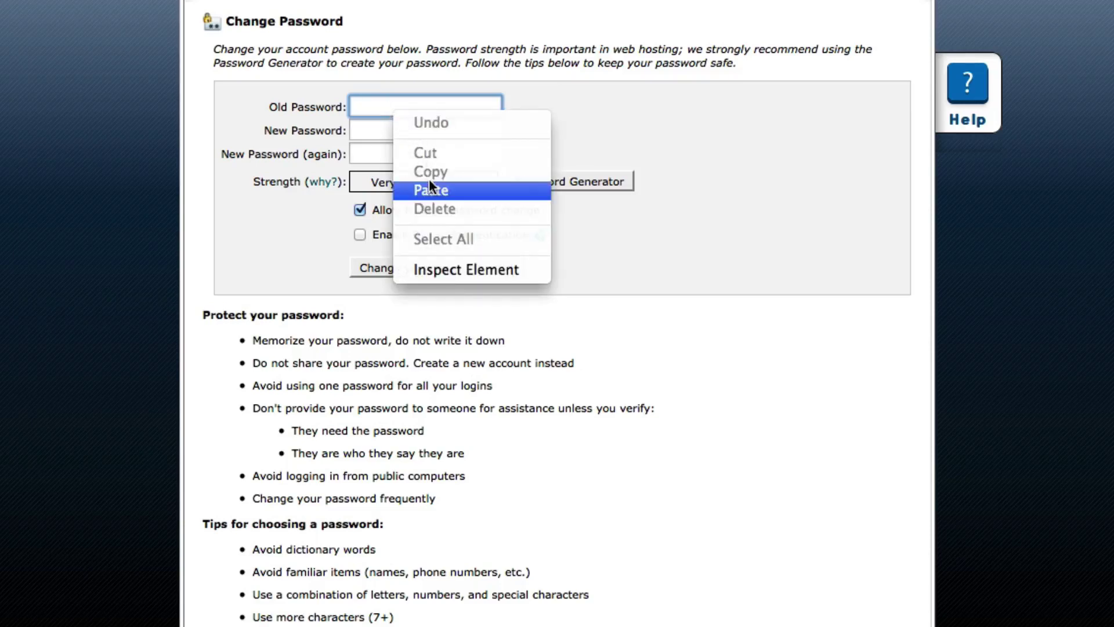
pyautogui.click(429, 190)
pyautogui.click(406, 132)
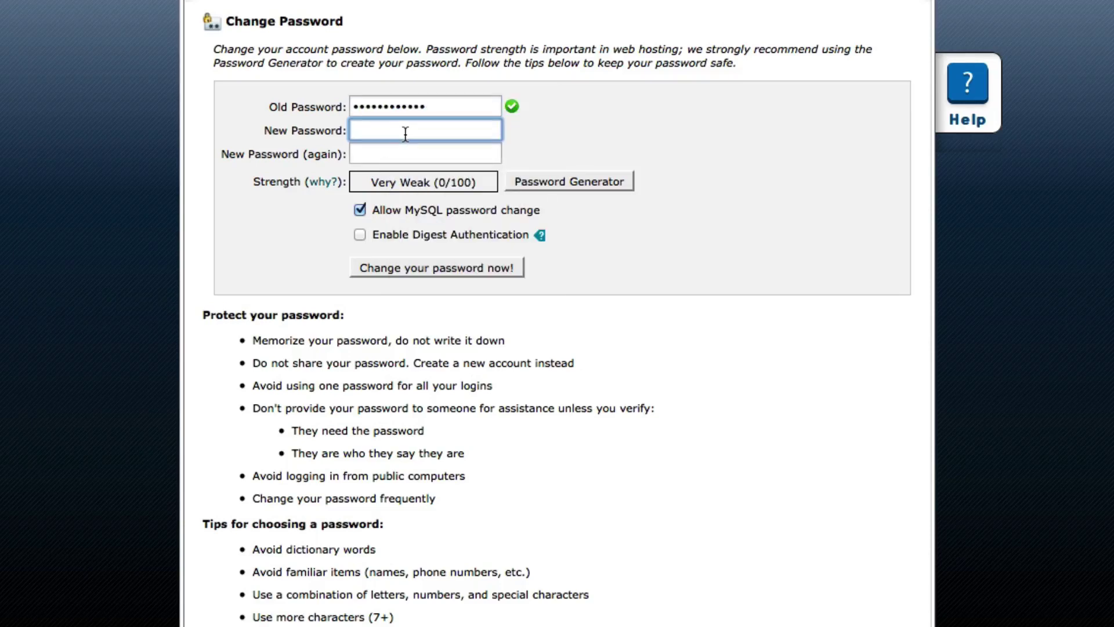
pyautogui.write('••••••••••')
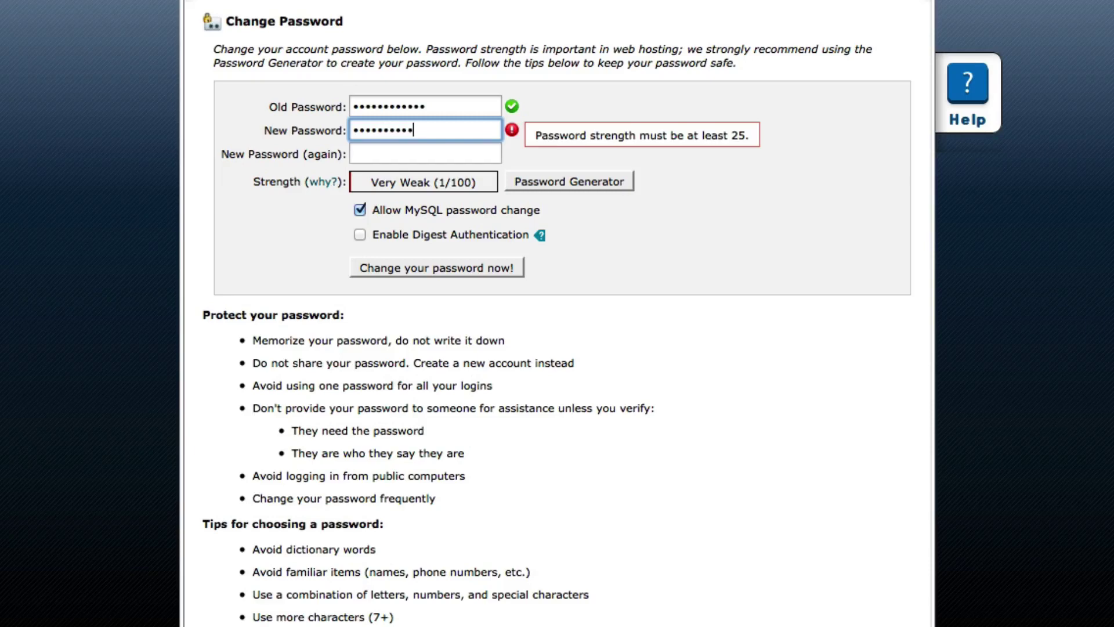
pyautogui.press('Tab')
pyautogui.write('•••••••••')
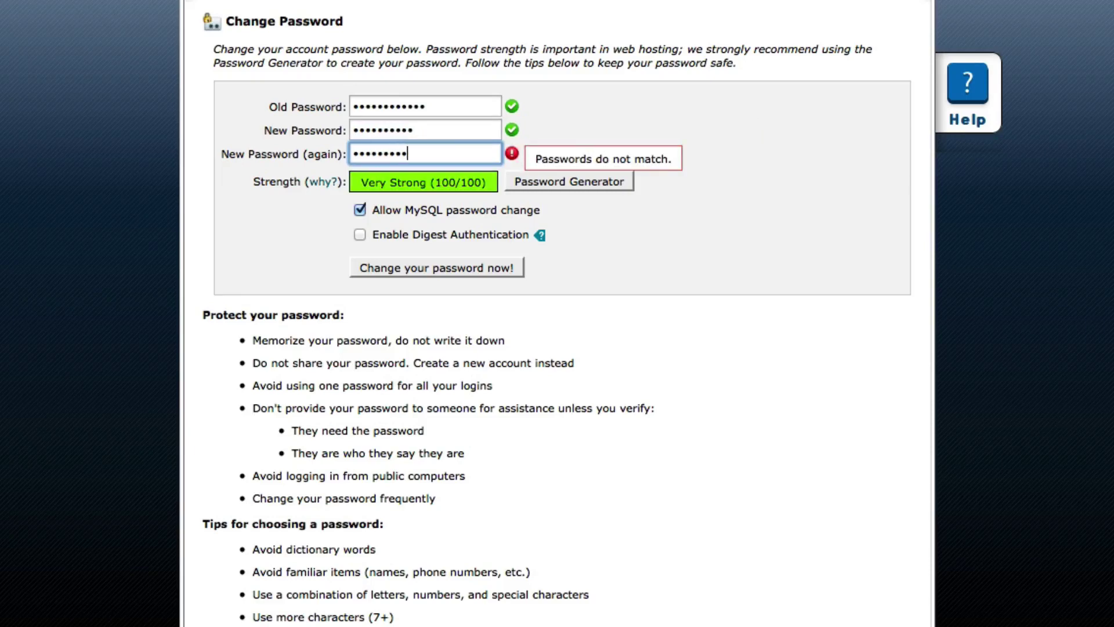
pyautogui.write('•')
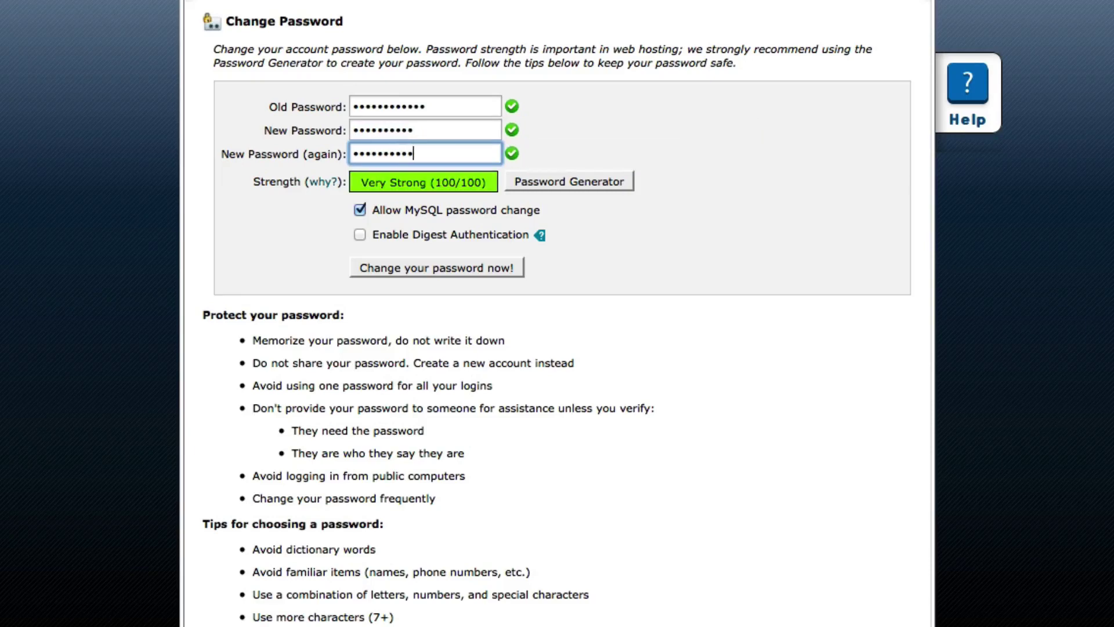
pyautogui.click(409, 269)
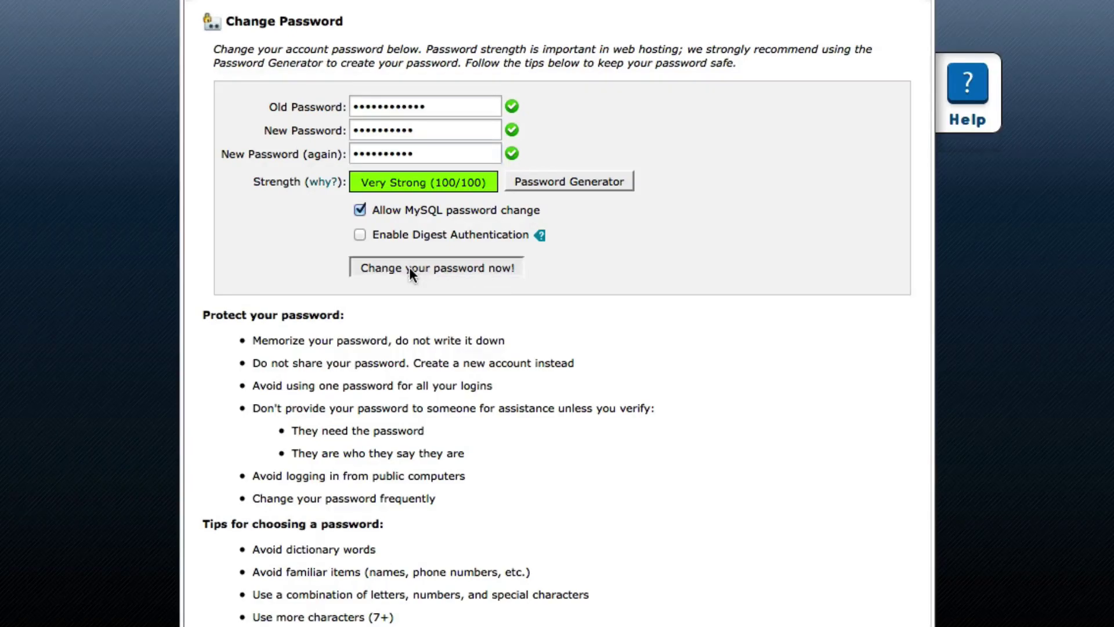